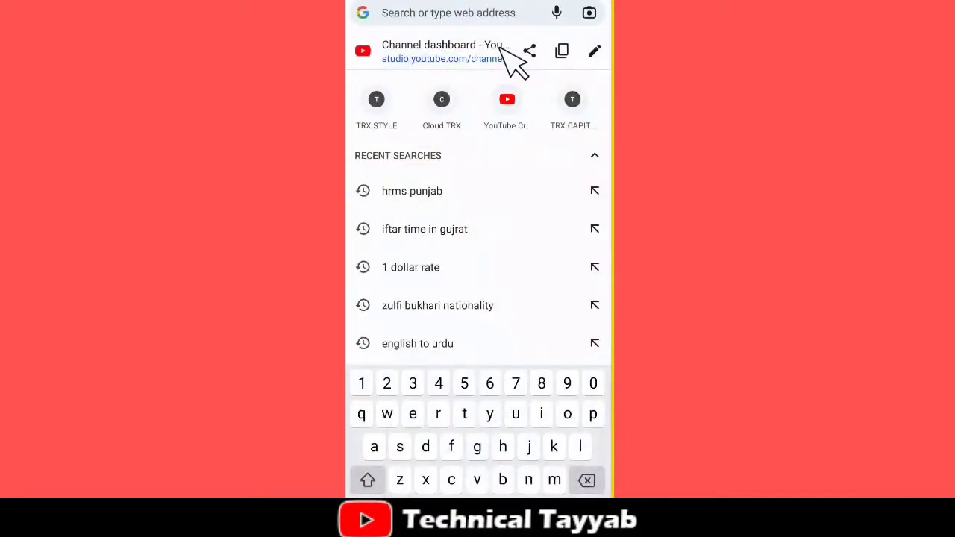
Open YouTube Studio at studio.youtube.com in the mobile browser and switch the page to the desktop site.
text(st)
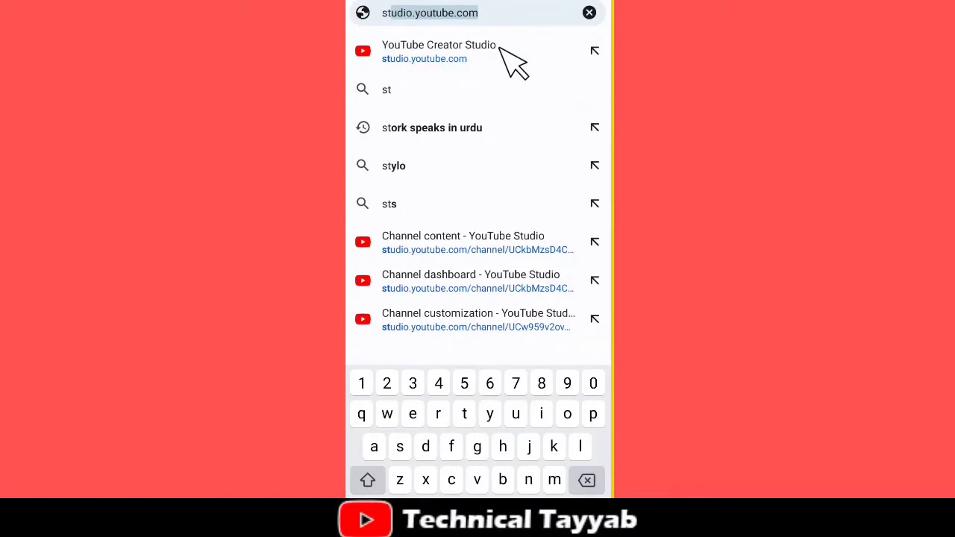
click(500, 49)
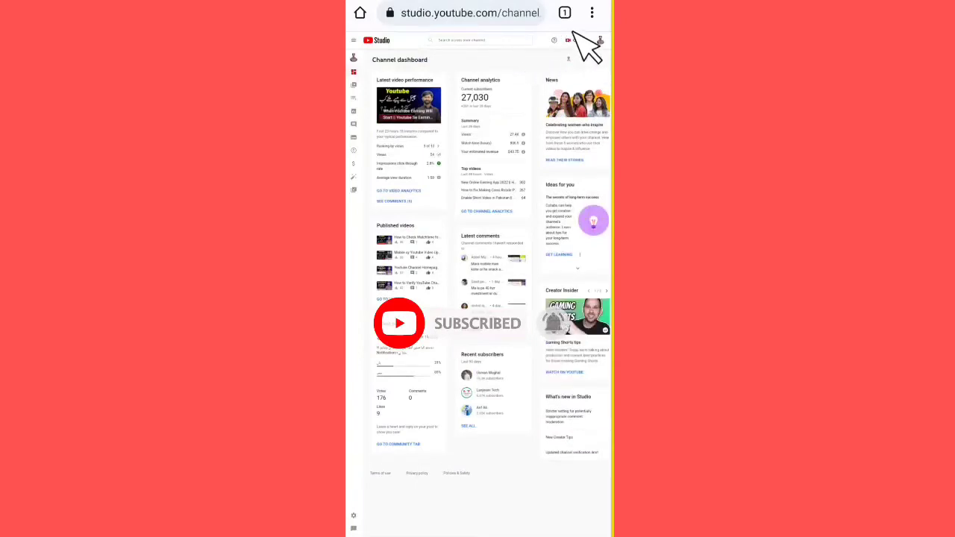
click(591, 12)
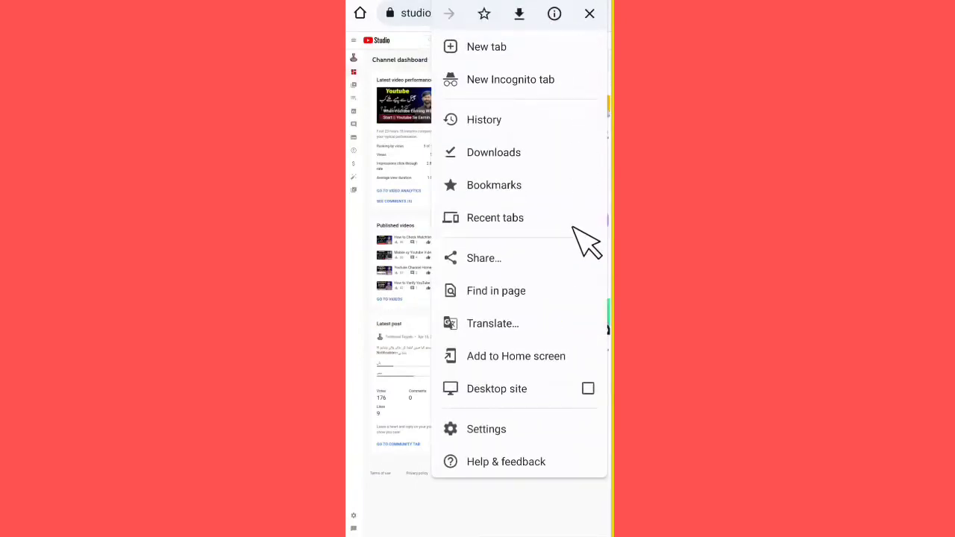
click(573, 373)
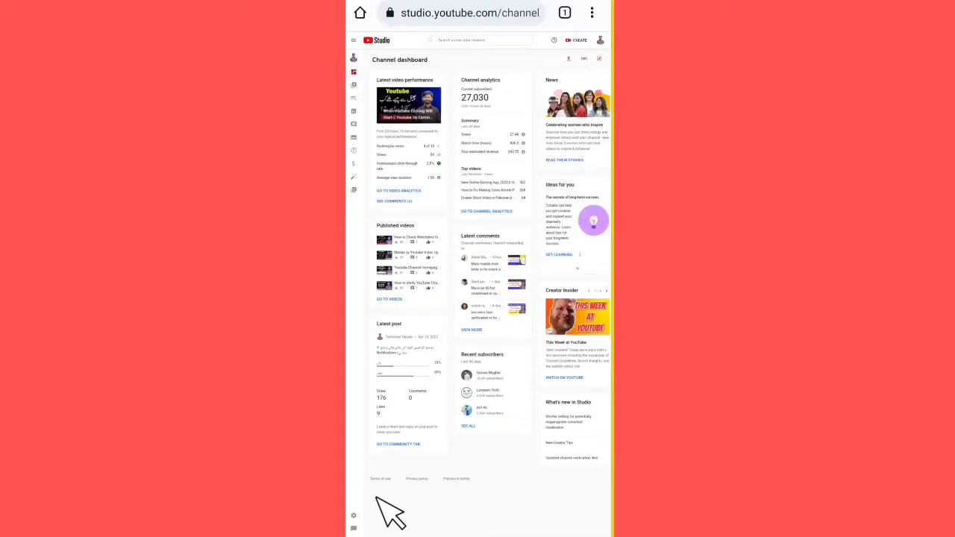
Open the channel settings and go to the upload defaults.
click(353, 515)
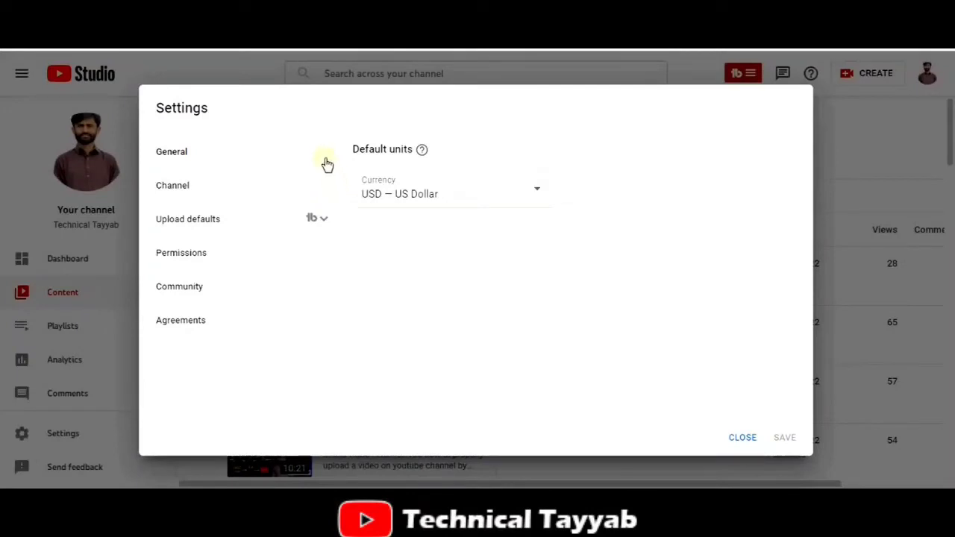
click(276, 222)
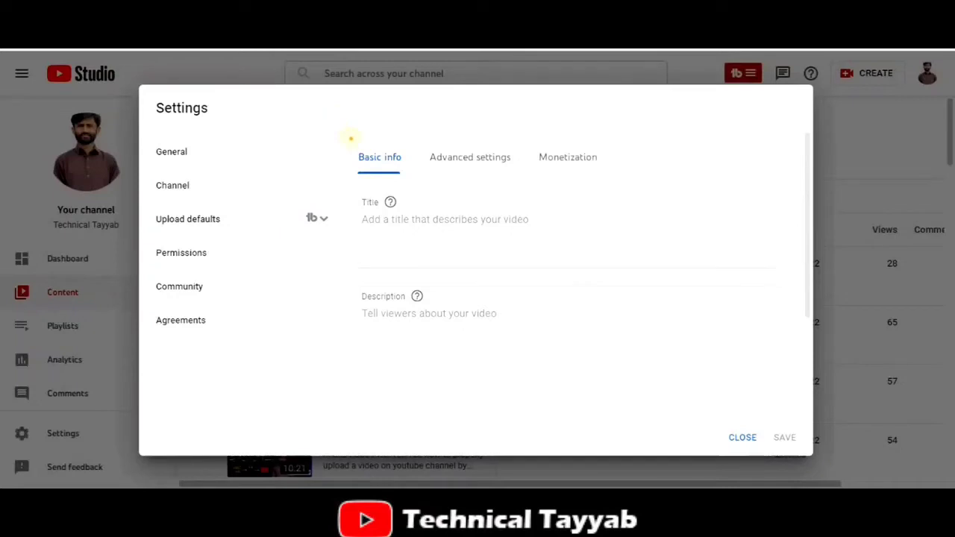
drag(350, 138, 613, 184)
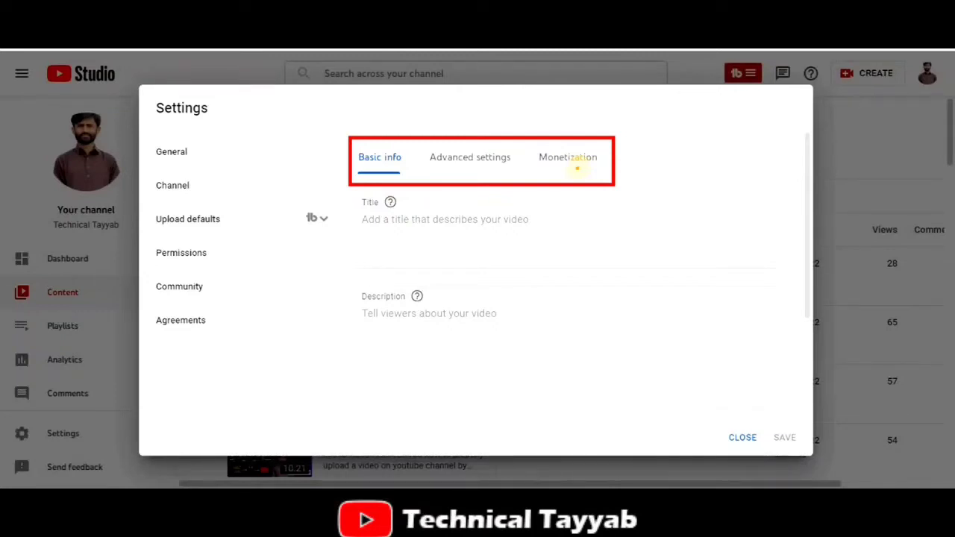
mouse_move(561, 130)
mouse_down()
mouse_move(578, 145)
mouse_move(640, 122)
mouse_up()
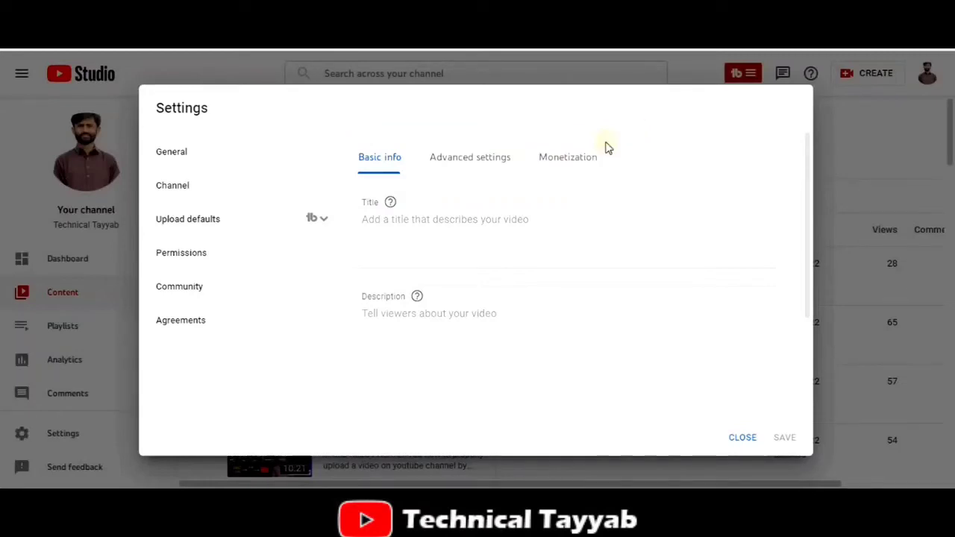
Enter "technical tayyab" as the default video title in the basic info.
click(410, 231)
text(techni)
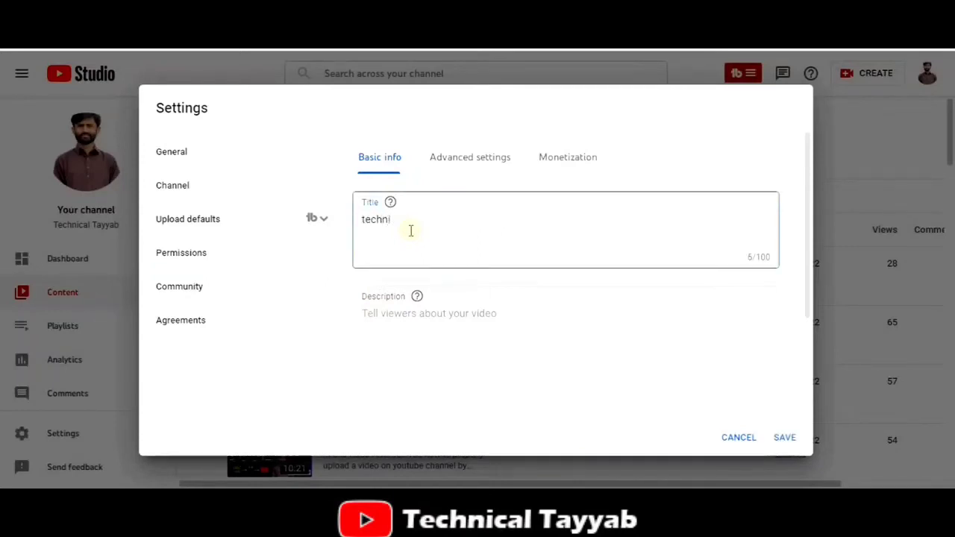
text(cal t)
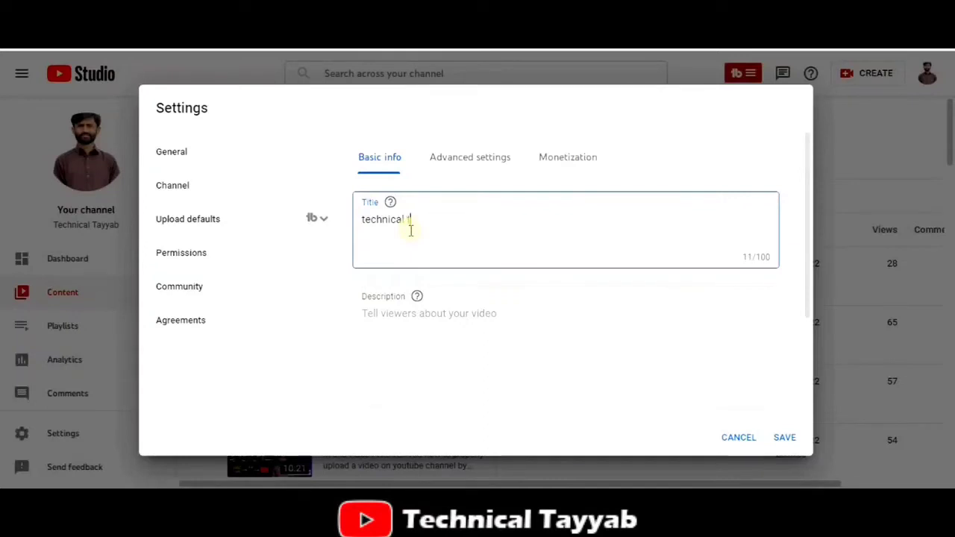
text(ayyab)
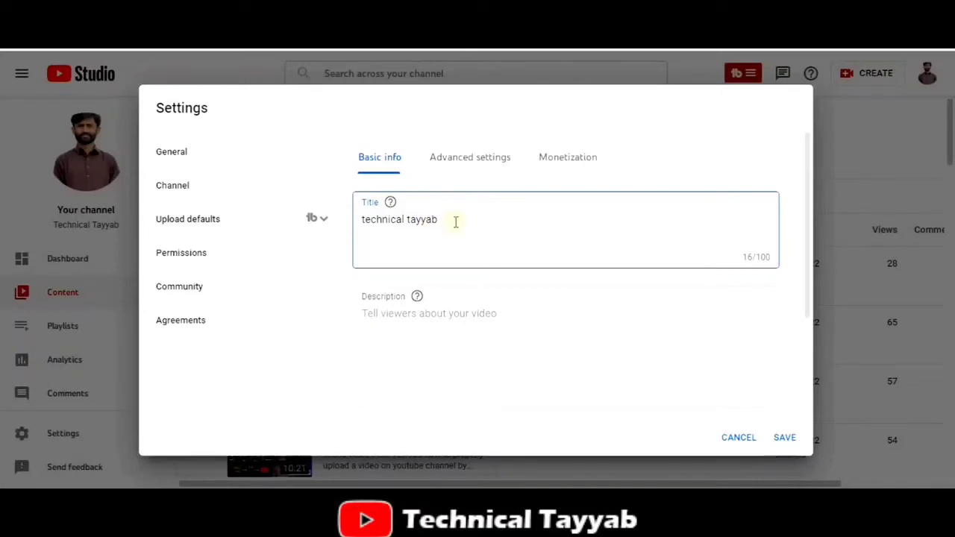
Paste the prepared template starting with "In this video I Will Tell You" as the default description and check it from its beginning.
click(426, 311)
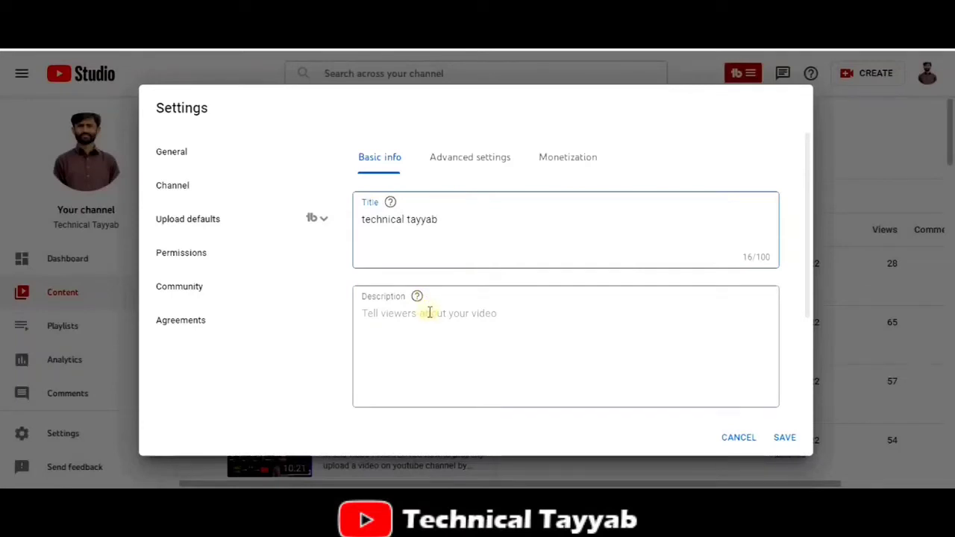
click(429, 312)
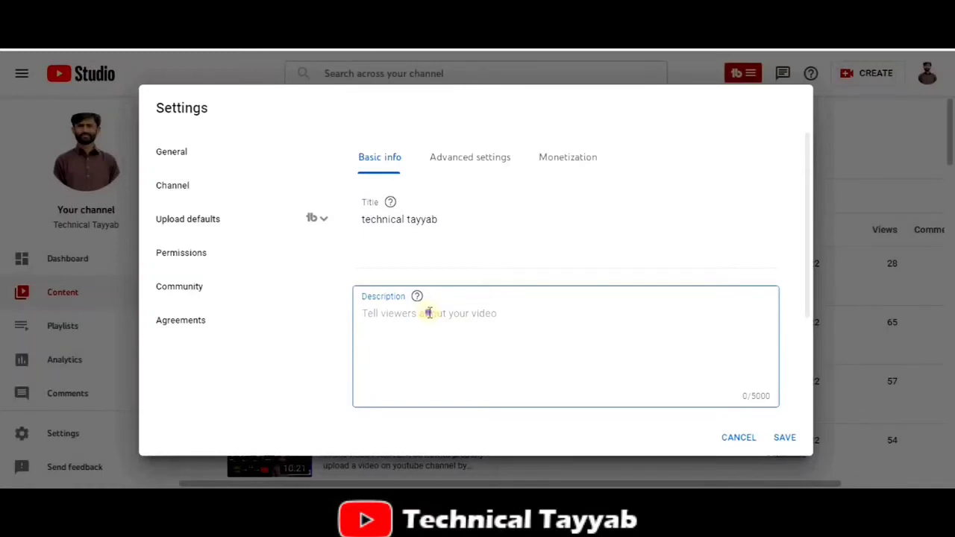
right_click(429, 313)
click(479, 206)
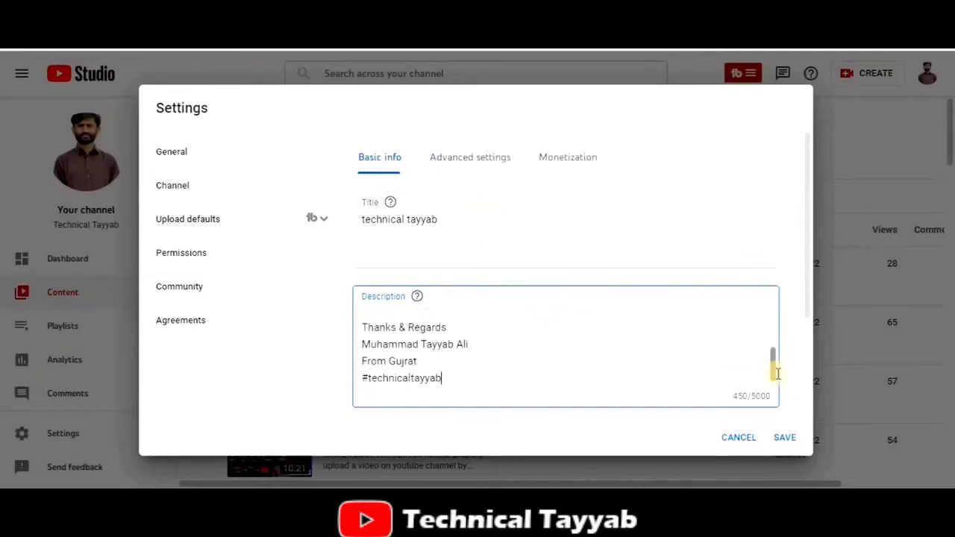
drag(771, 367, 773, 316)
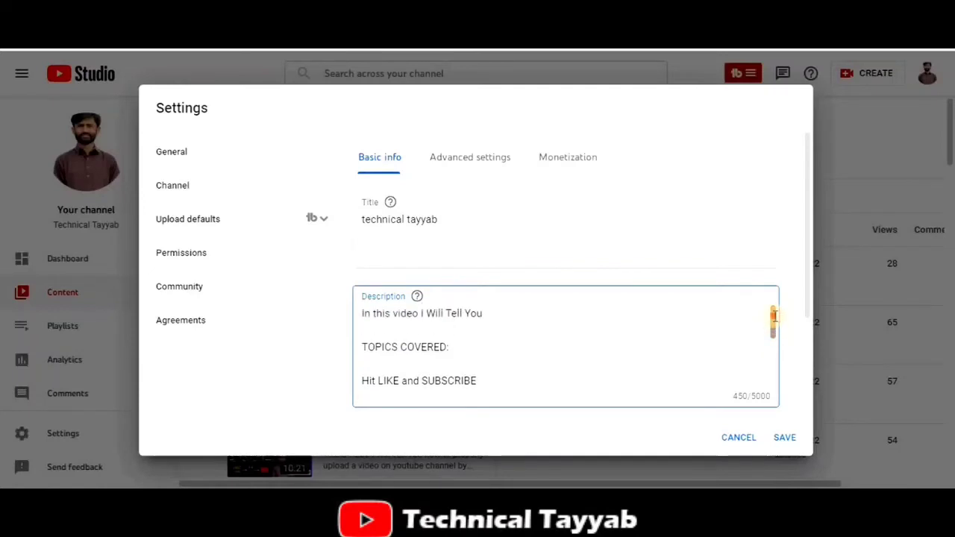
click(560, 318)
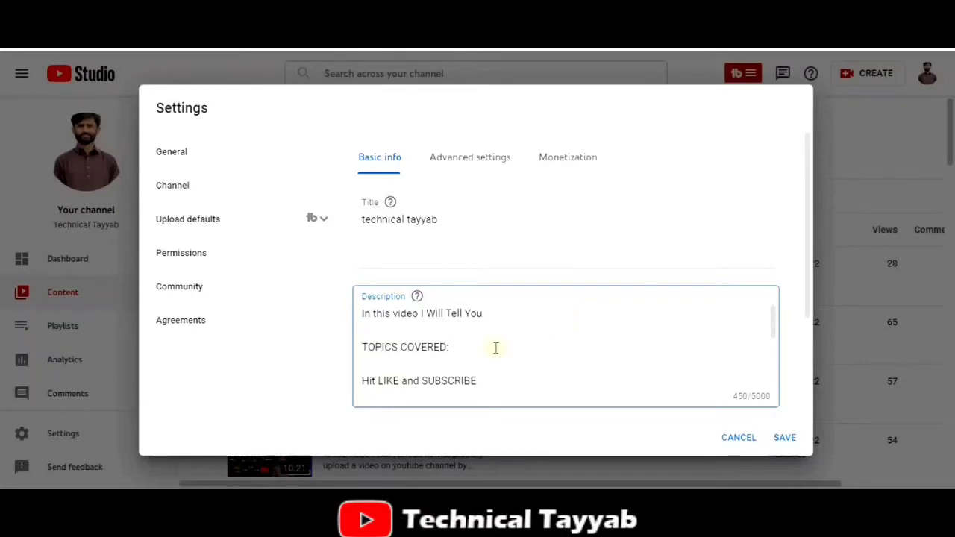
Set the default video visibility to Unlisted.
click(807, 277)
drag(806, 277, 798, 347)
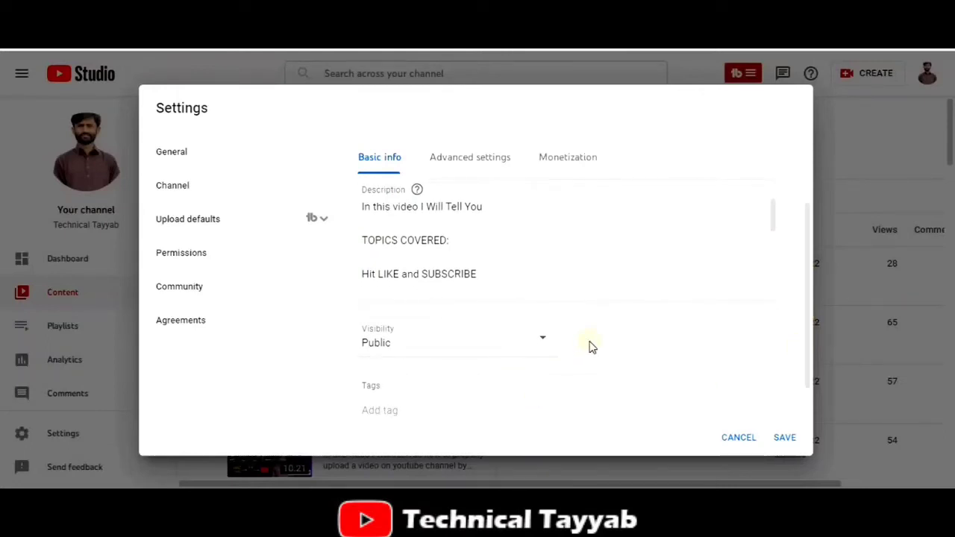
click(551, 344)
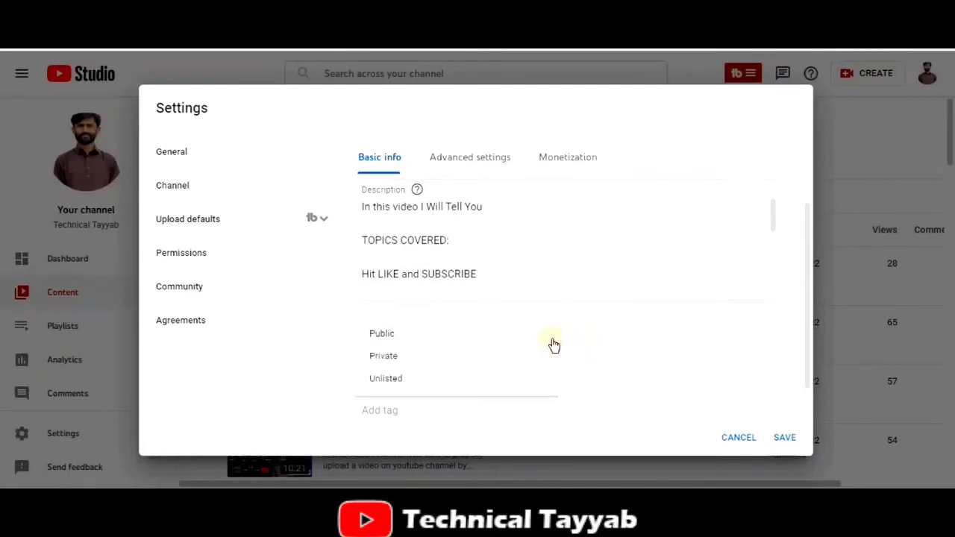
click(511, 382)
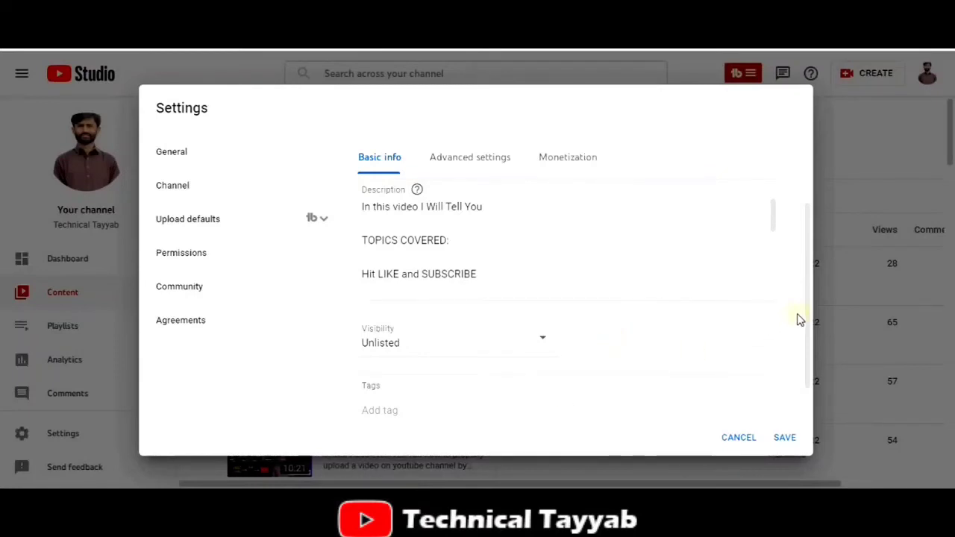
Add the default tags "technical tayyab" and "youtube tips".
drag(807, 315, 810, 351)
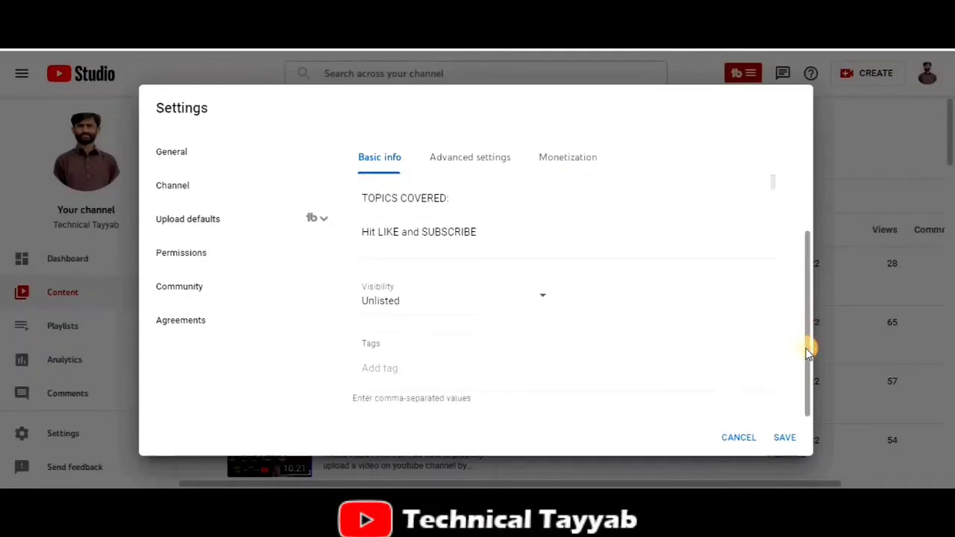
click(601, 374)
text(t)
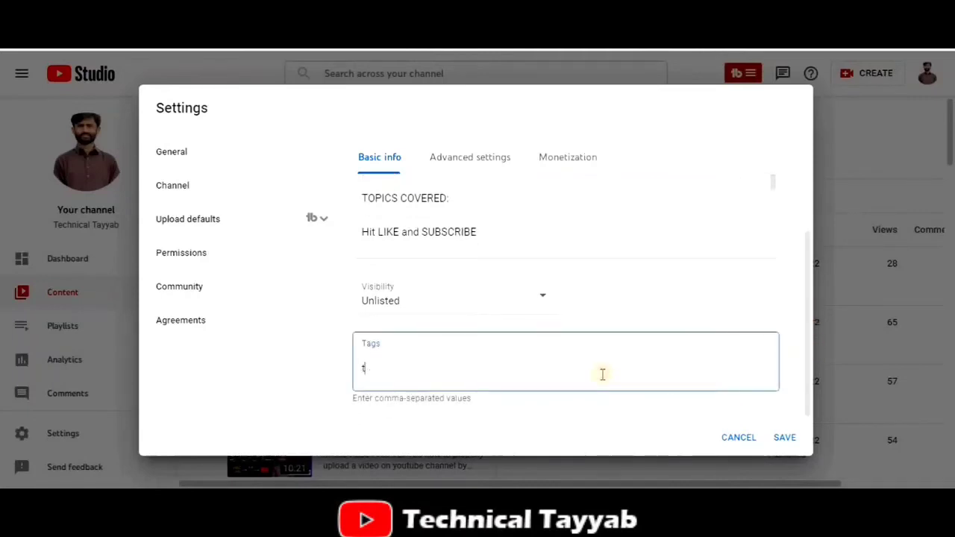
text(echnical t)
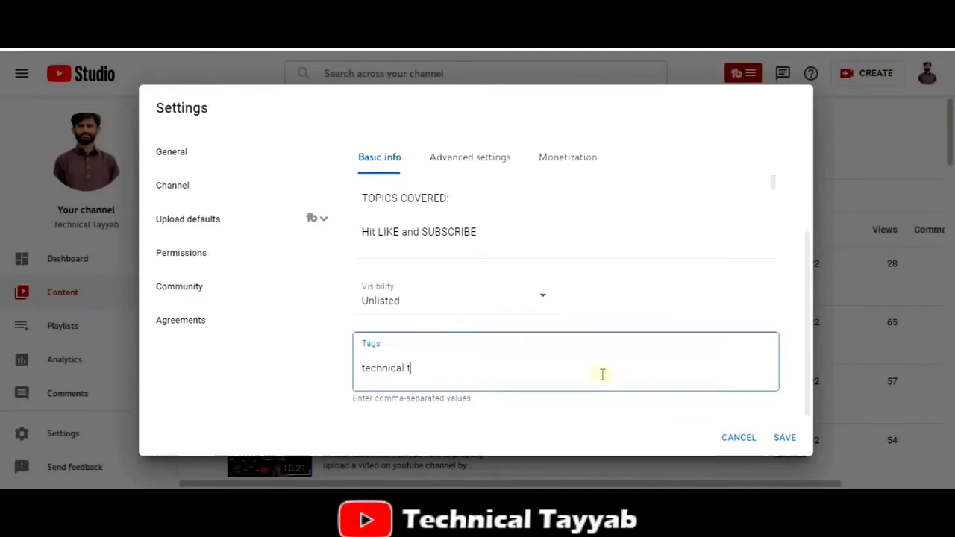
text(ayyab)
key(Return)
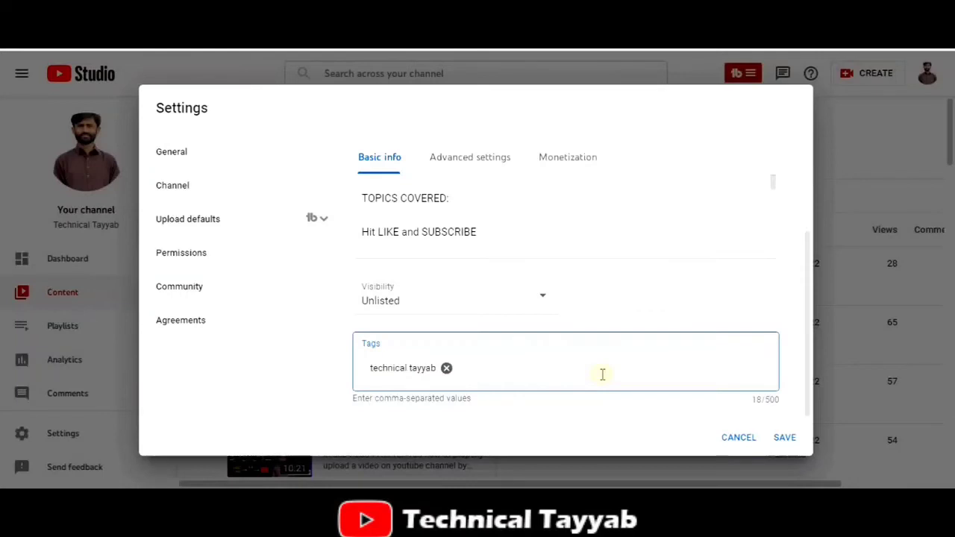
text(yo)
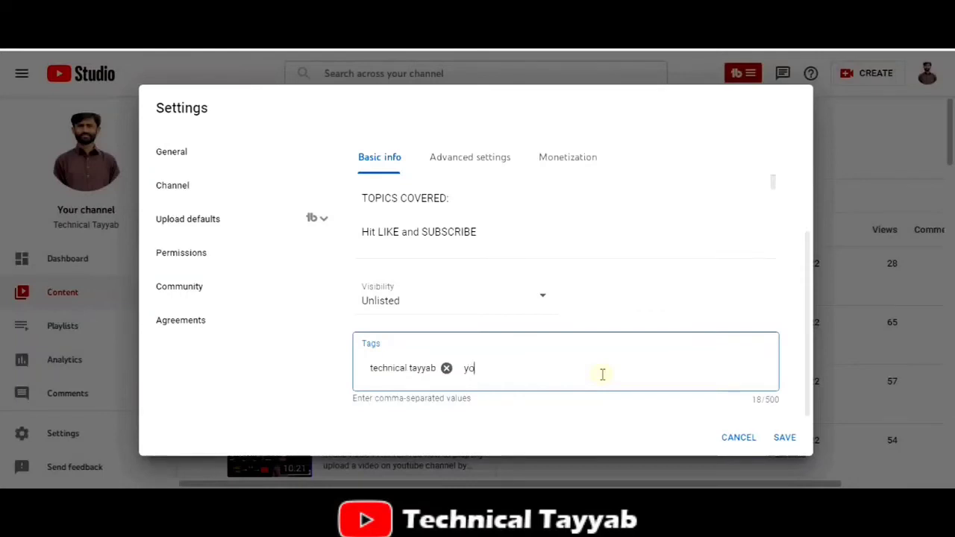
text(utube tips)
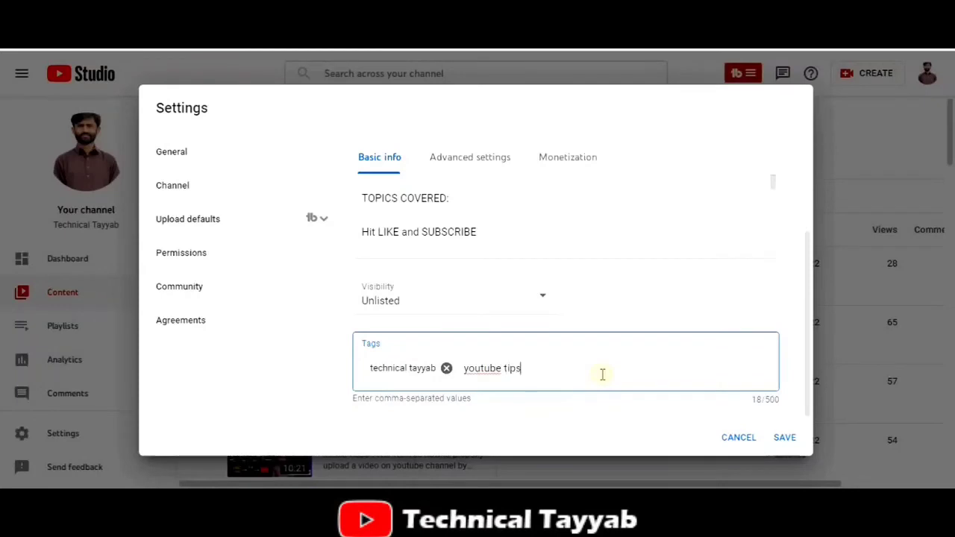
key(Return)
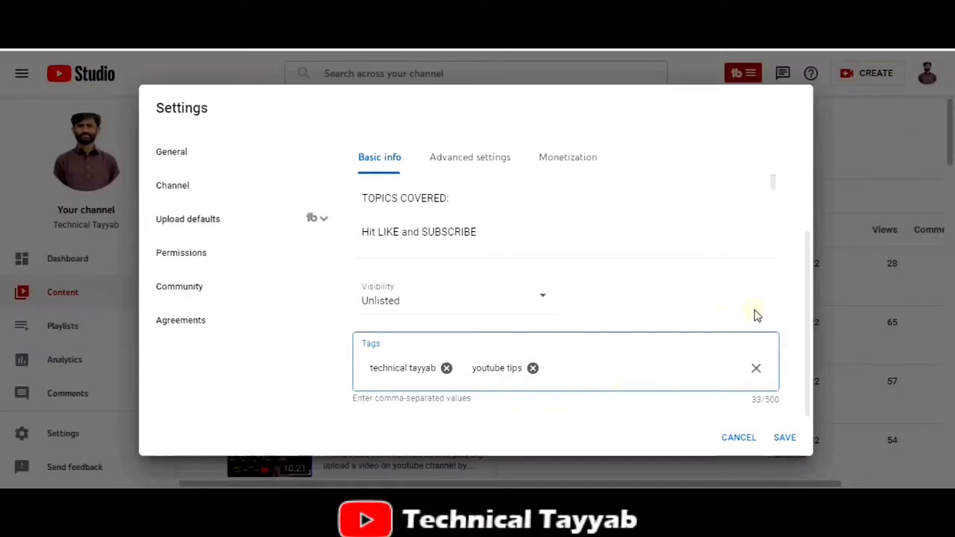
In the advanced upload settings, view the license options without changing them and set the category to Science & Technology.
click(490, 168)
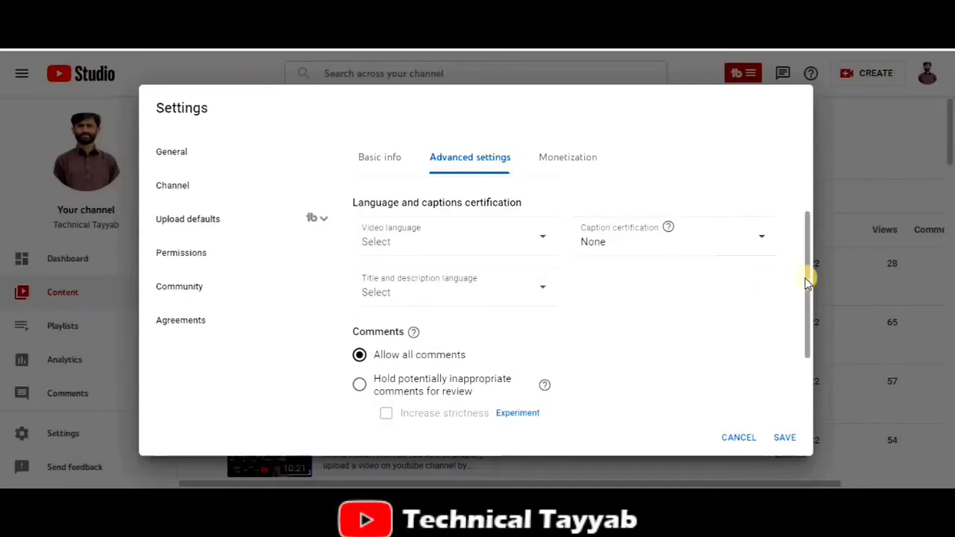
drag(805, 273, 805, 210)
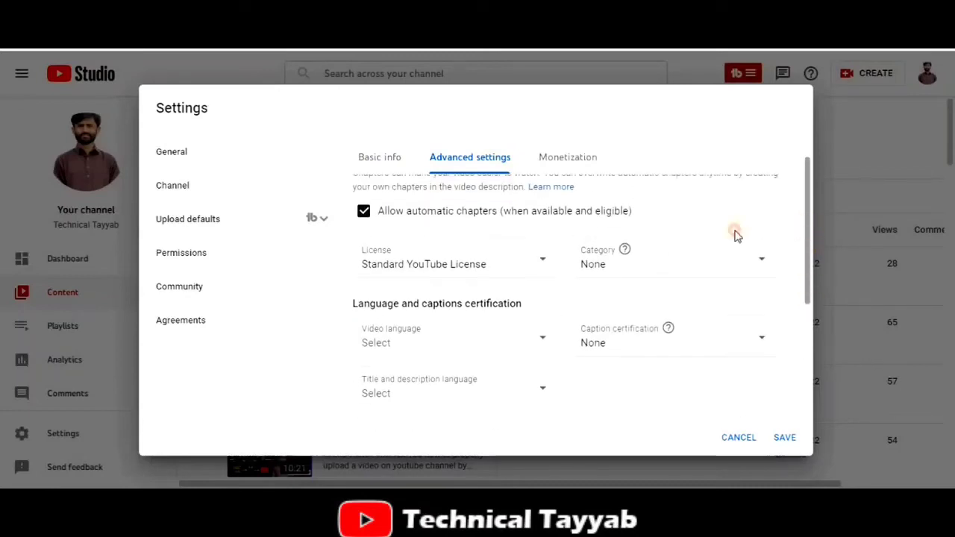
click(488, 264)
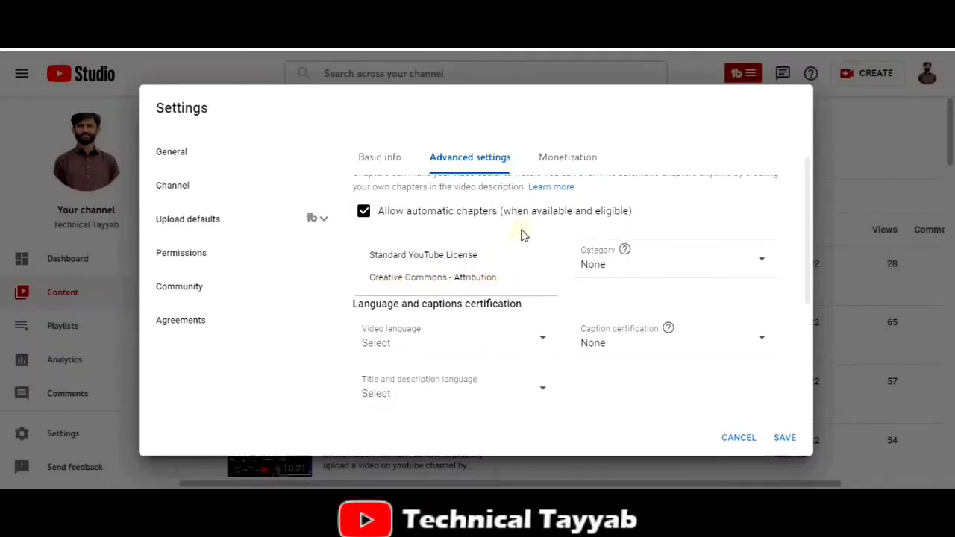
click(613, 266)
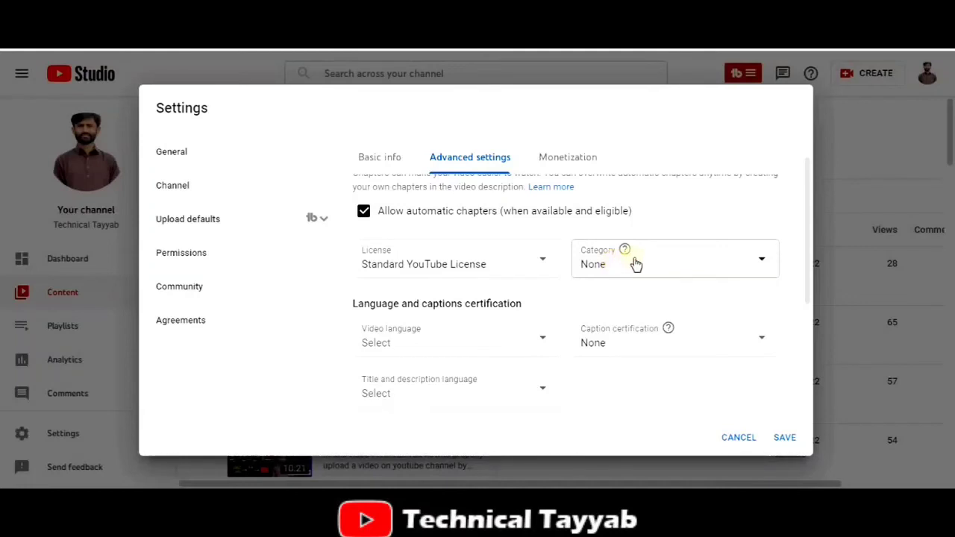
click(647, 261)
drag(774, 294, 783, 377)
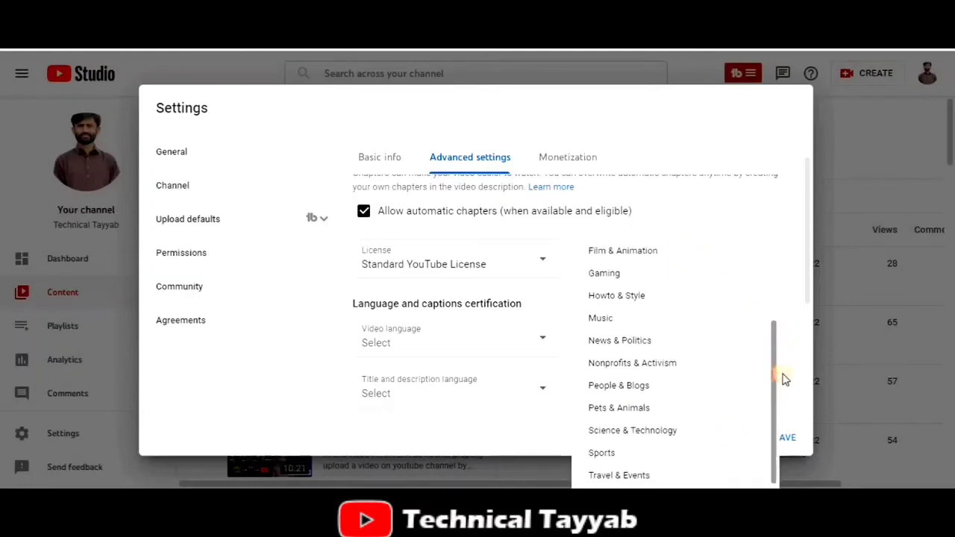
click(685, 434)
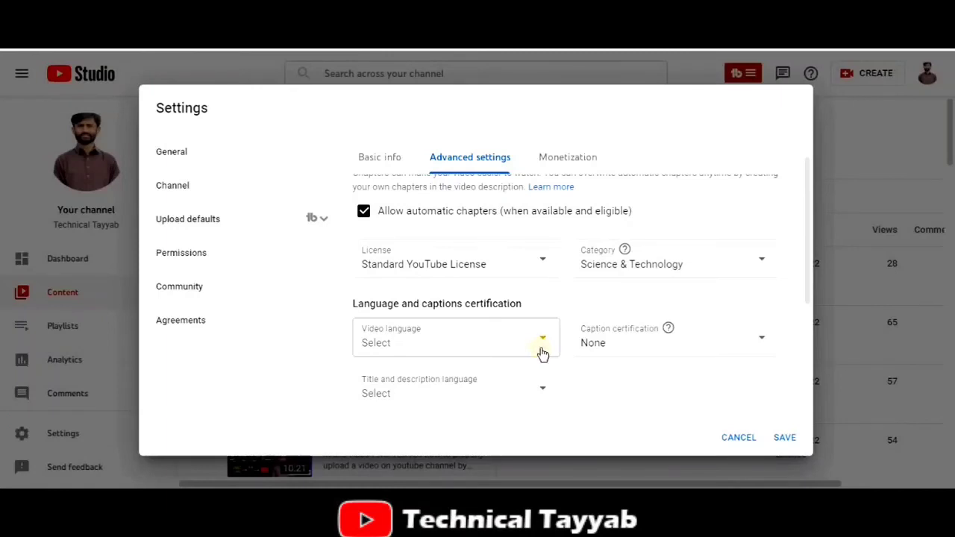
Set the default video language to Urdu.
click(539, 341)
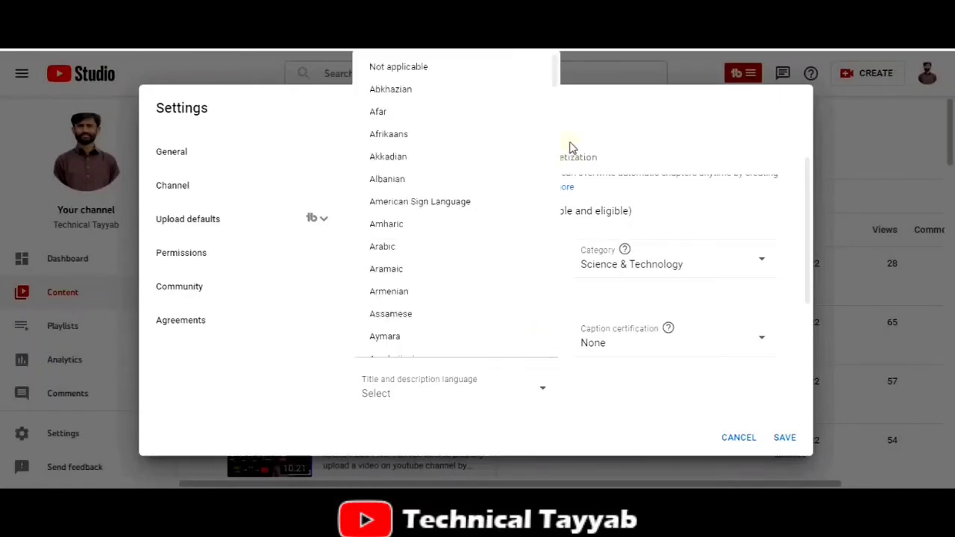
drag(554, 74, 554, 326)
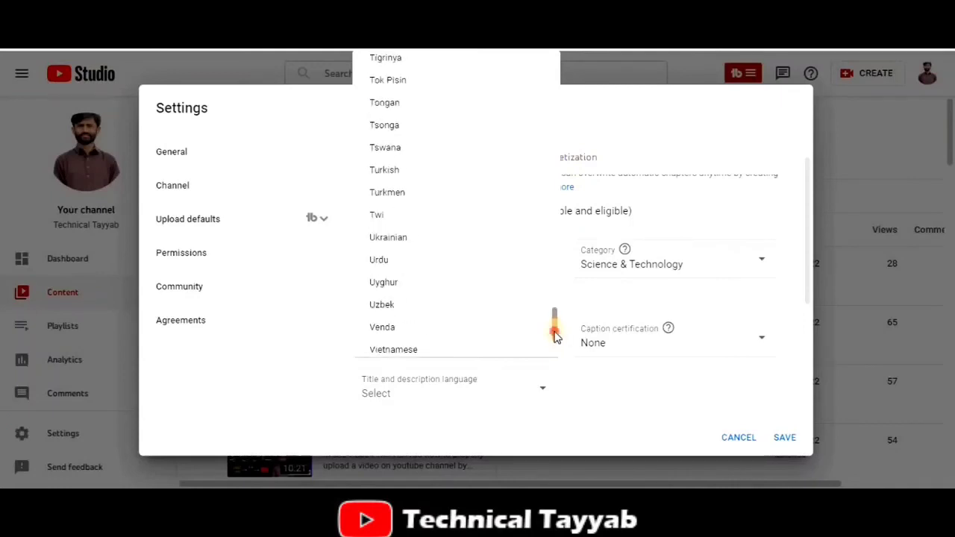
click(404, 259)
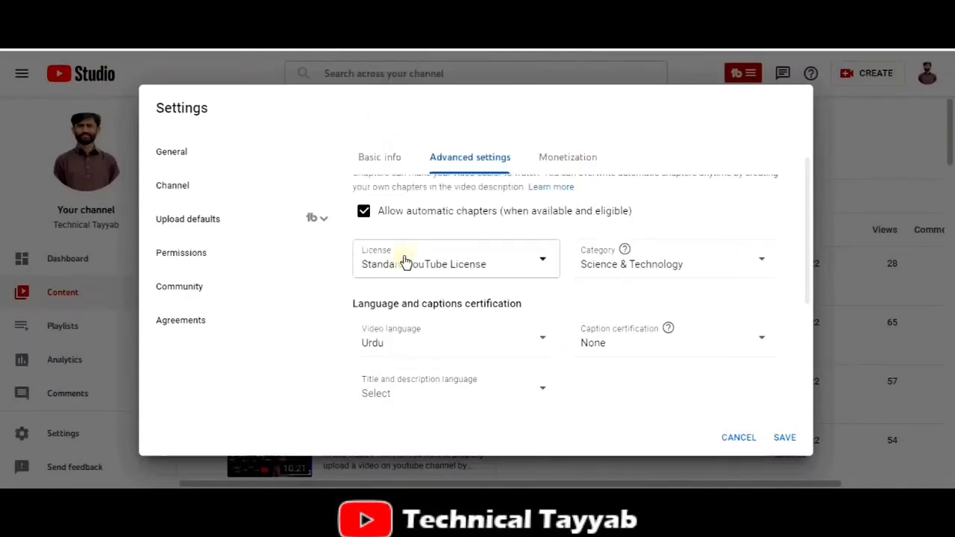
Set the caption certification to "This content has never aired on television in the U.S." and the title and description language to English (United Kingdom).
click(622, 344)
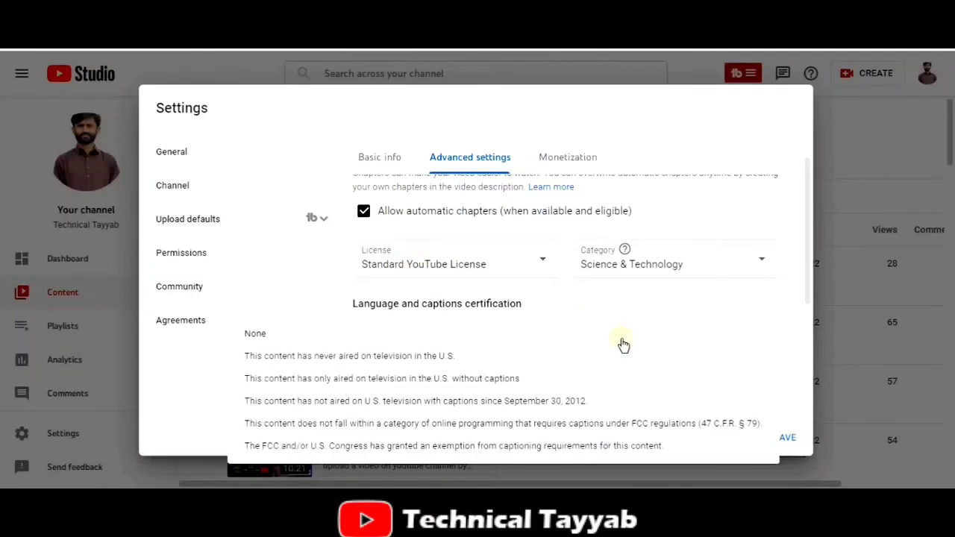
click(556, 361)
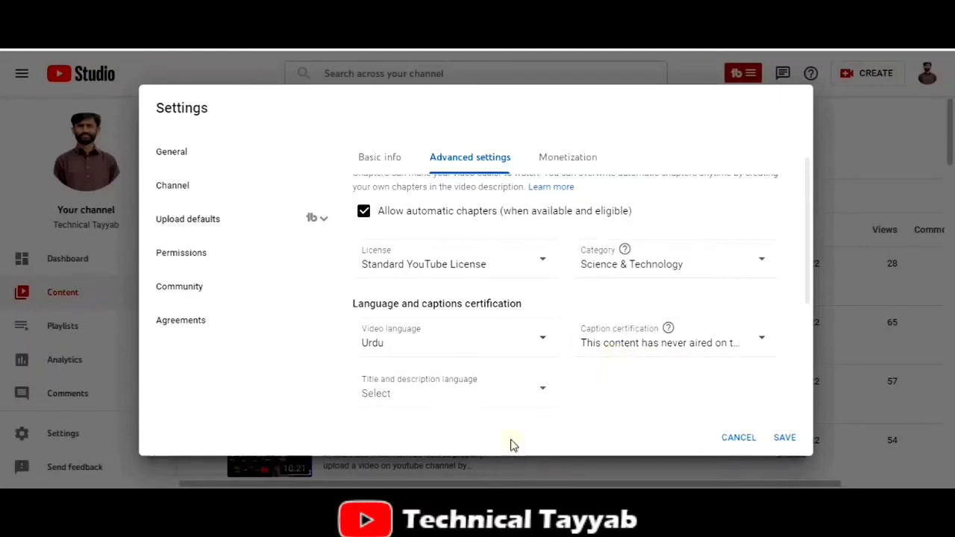
drag(810, 276, 810, 305)
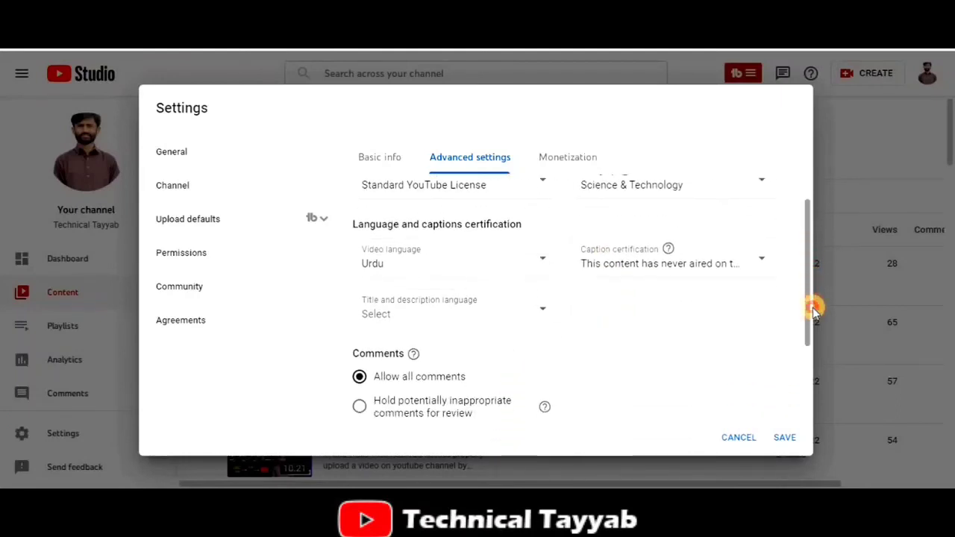
click(546, 312)
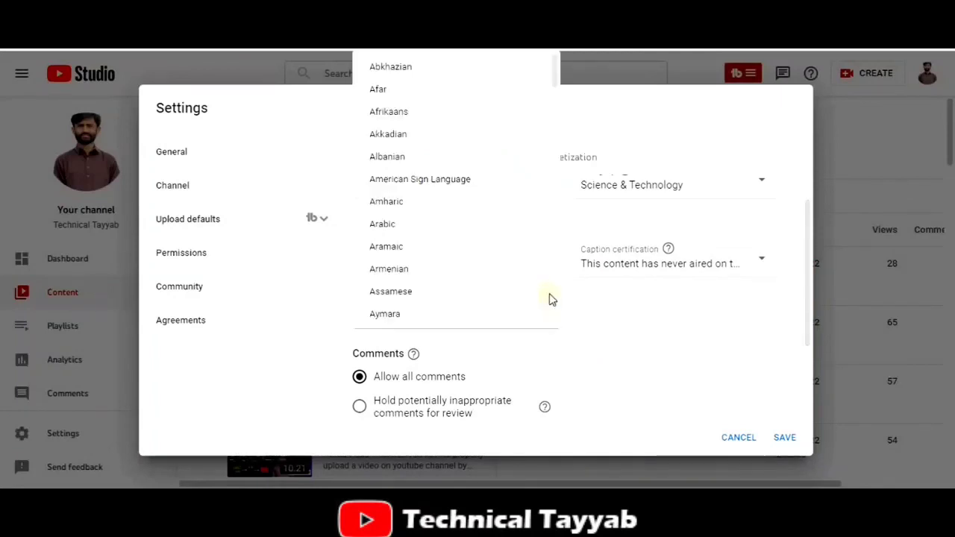
drag(561, 79, 557, 137)
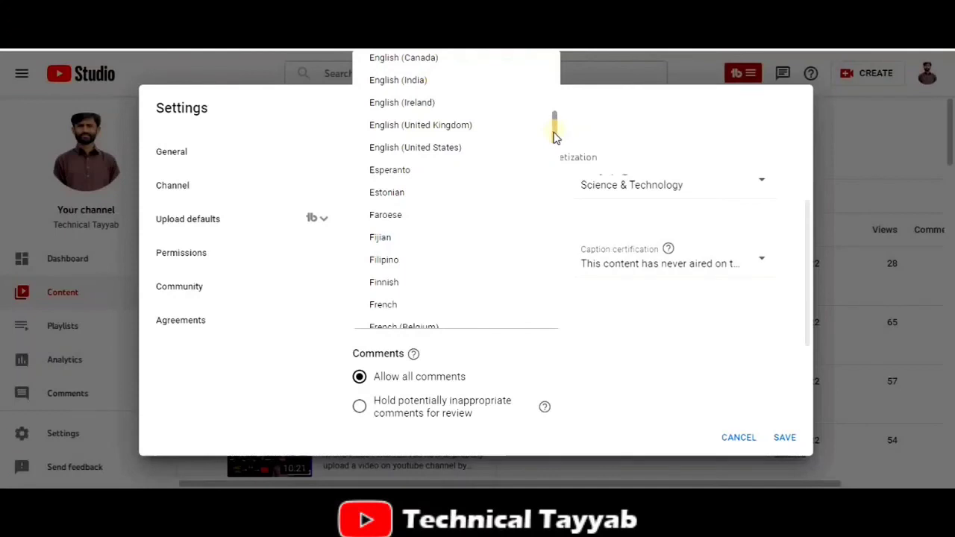
click(492, 131)
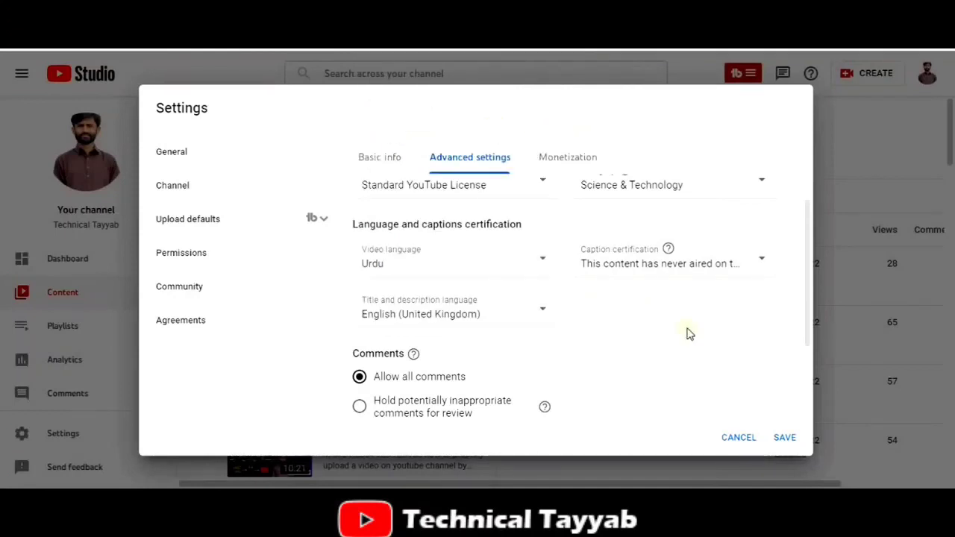
Keep all comments allowed and the option to show how many viewers like the video enabled, and save the upload defaults.
drag(811, 306, 812, 343)
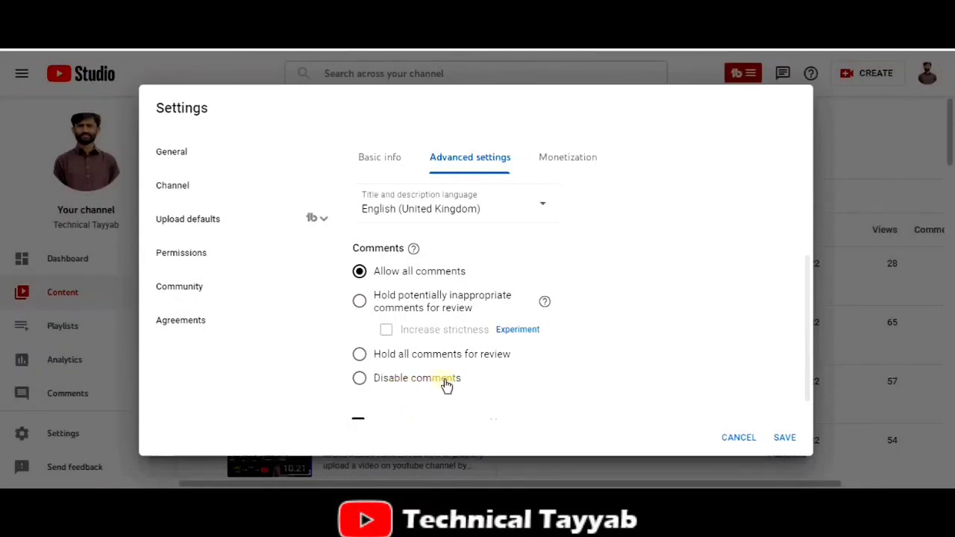
scroll(642, 384, down, 1)
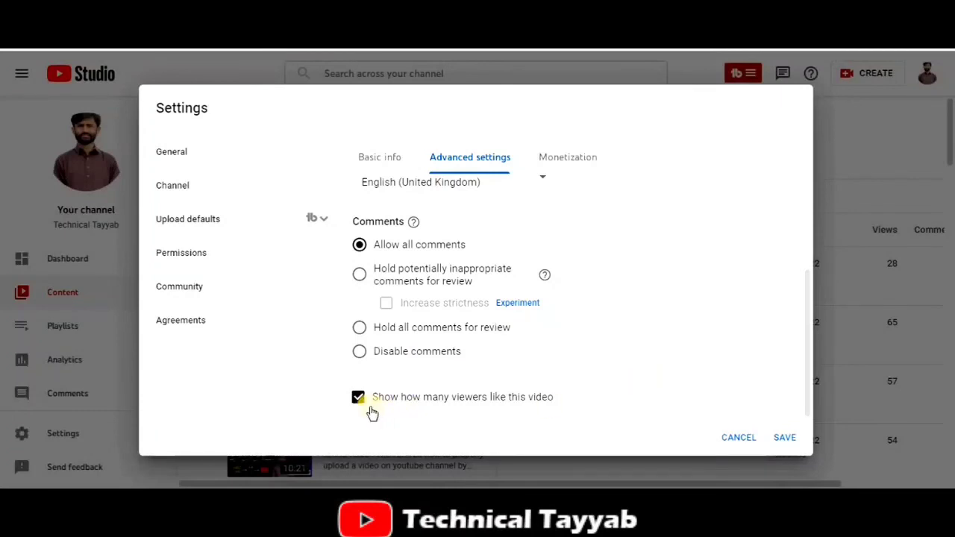
click(364, 405)
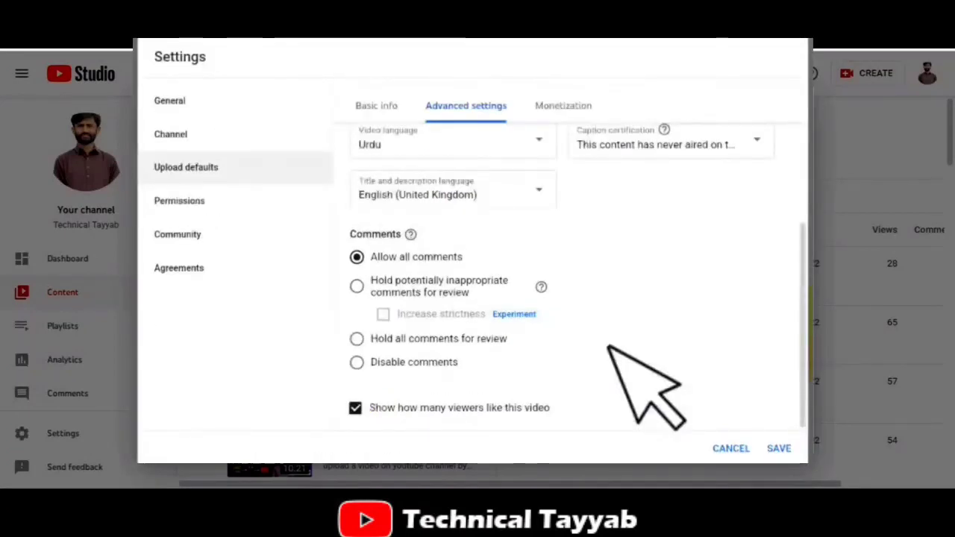
click(562, 105)
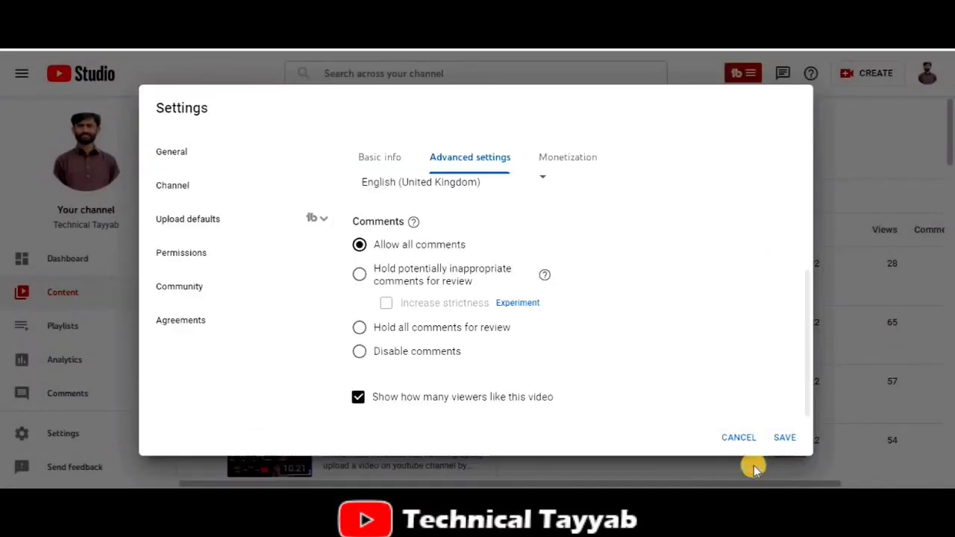
click(783, 437)
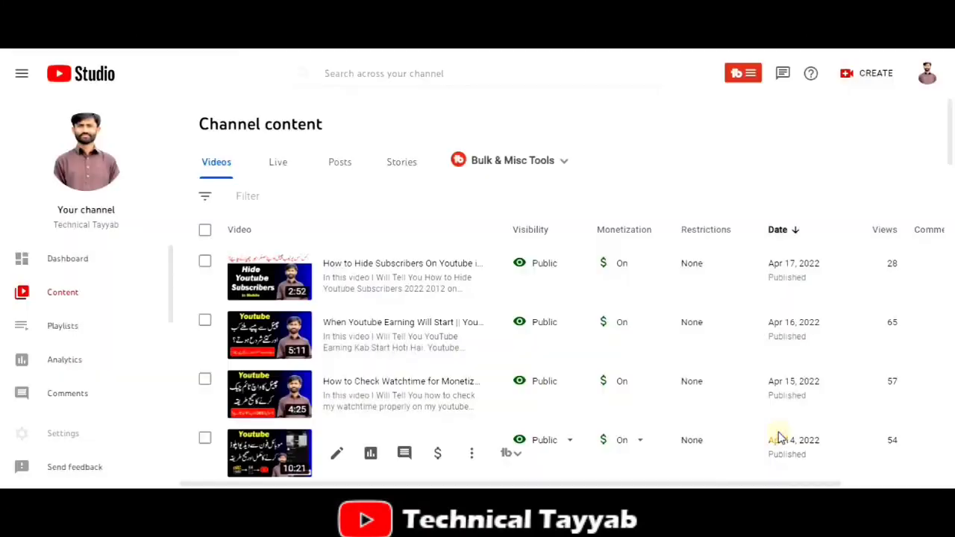